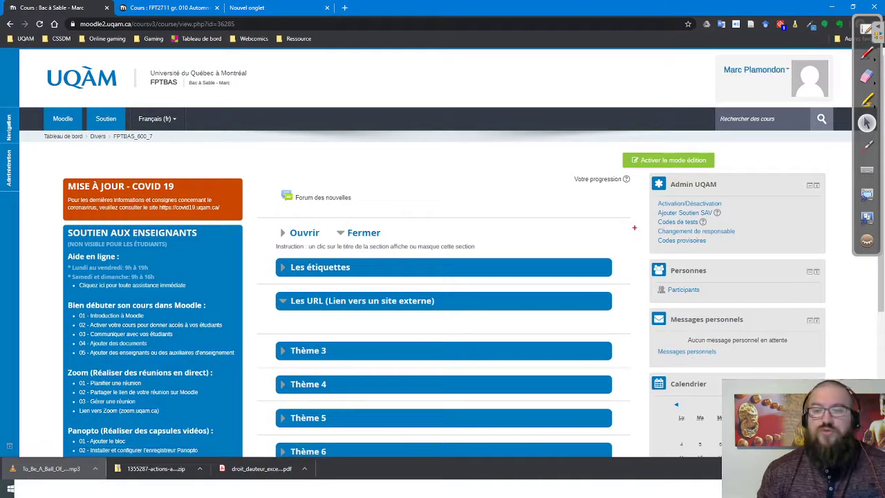
Turn on editing mode for the Bac à Sable course page
drag(627, 165, 718, 170)
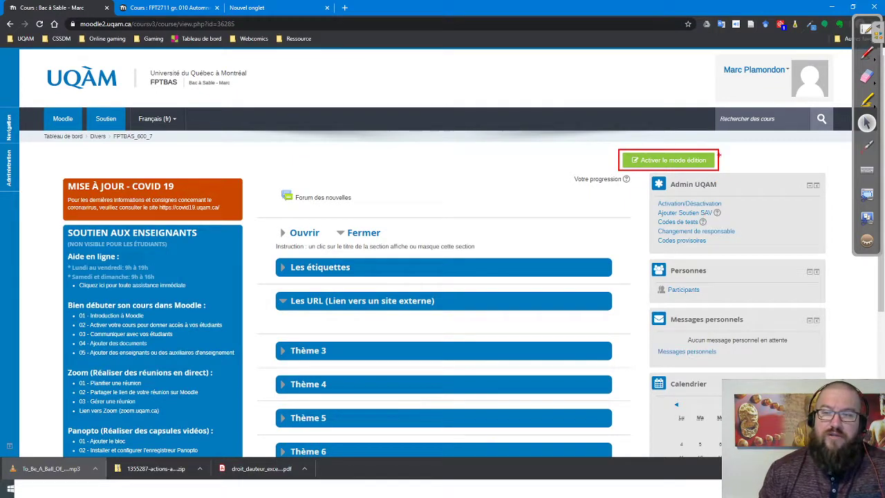
click(665, 164)
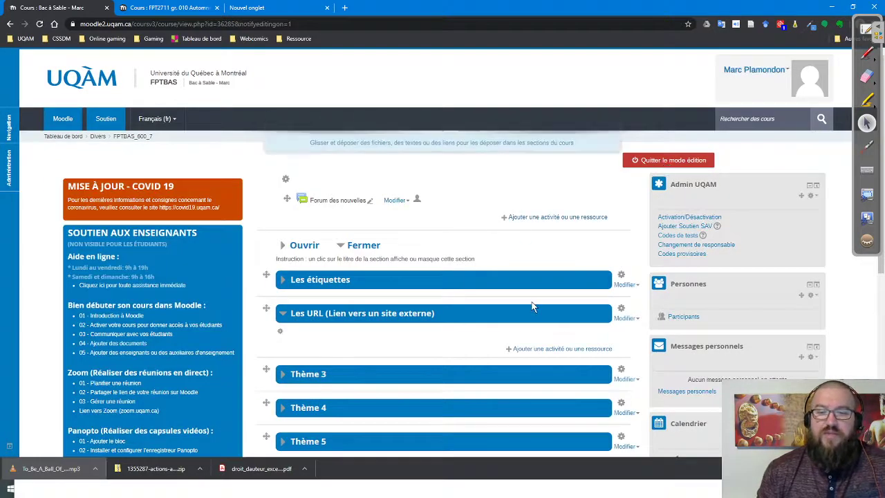
Start adding a URL resource to the section "Les URL (Lien vers un site externe)"
scroll(529, 305, down, 2)
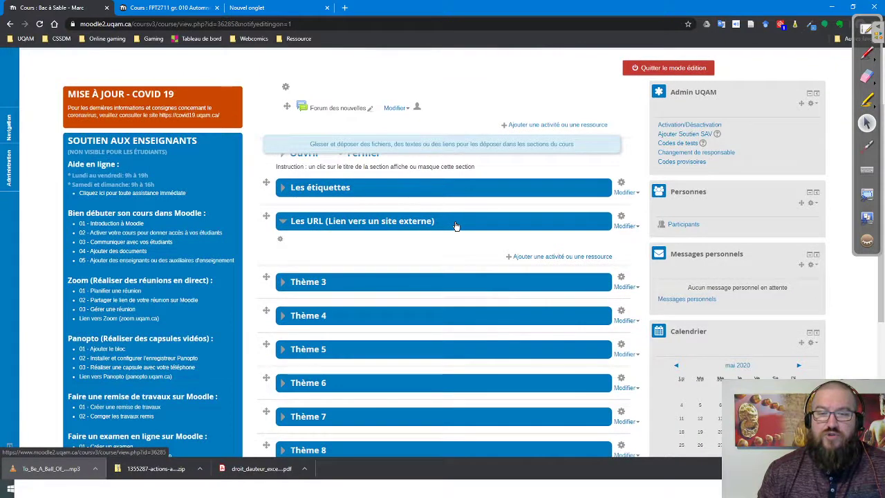
click(456, 222)
click(455, 223)
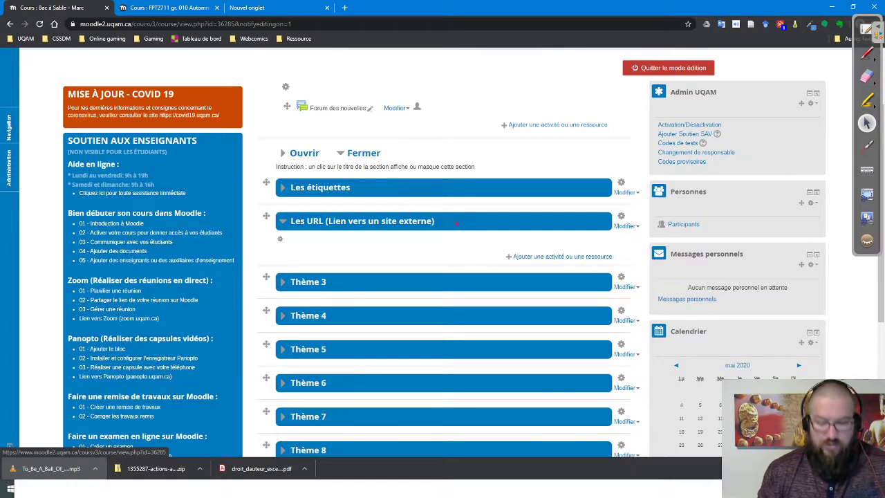
mouse_move(503, 251)
mouse_down()
mouse_move(523, 260)
mouse_move(615, 264)
mouse_up()
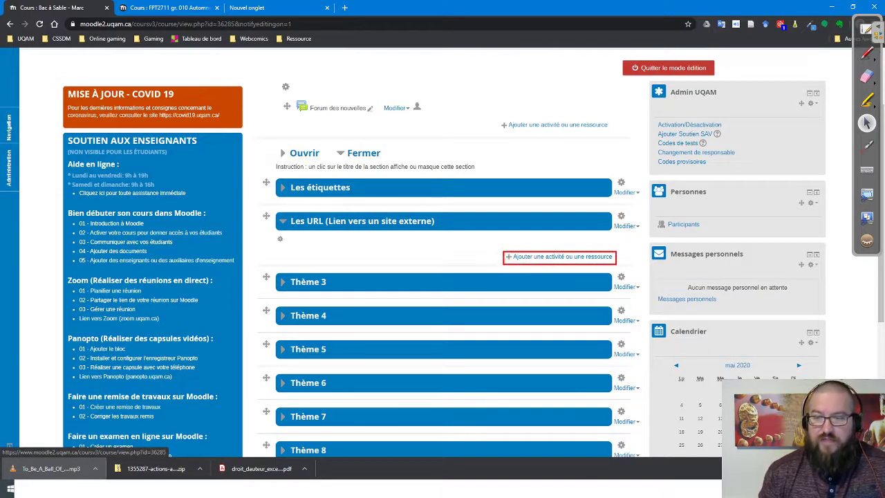
click(566, 257)
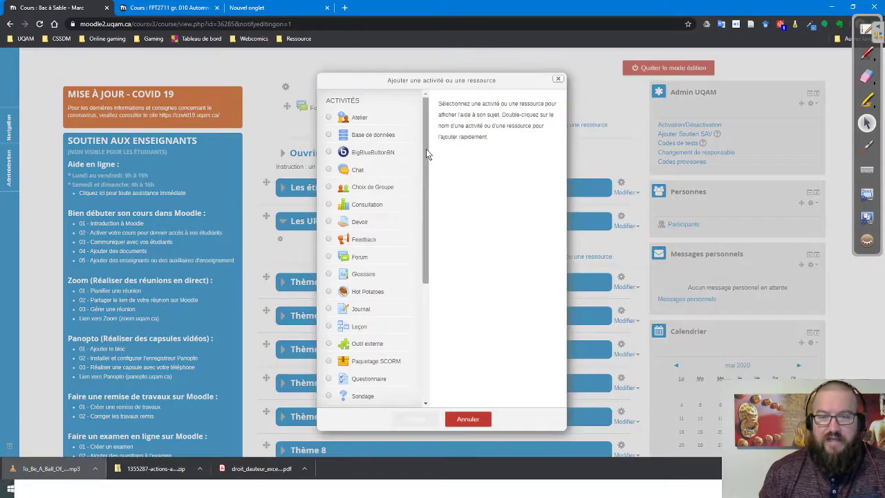
drag(426, 153, 426, 299)
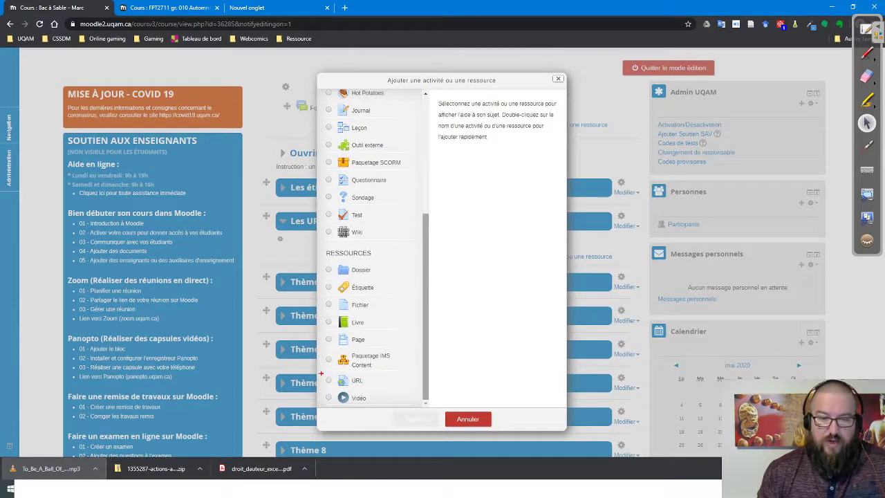
mouse_move(320, 372)
mouse_down()
mouse_move(325, 390)
mouse_move(381, 390)
mouse_up()
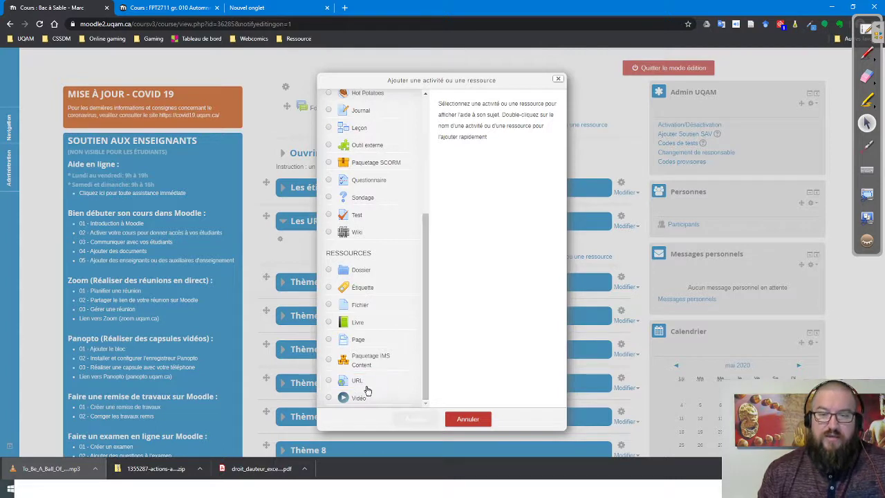
click(328, 381)
click(415, 420)
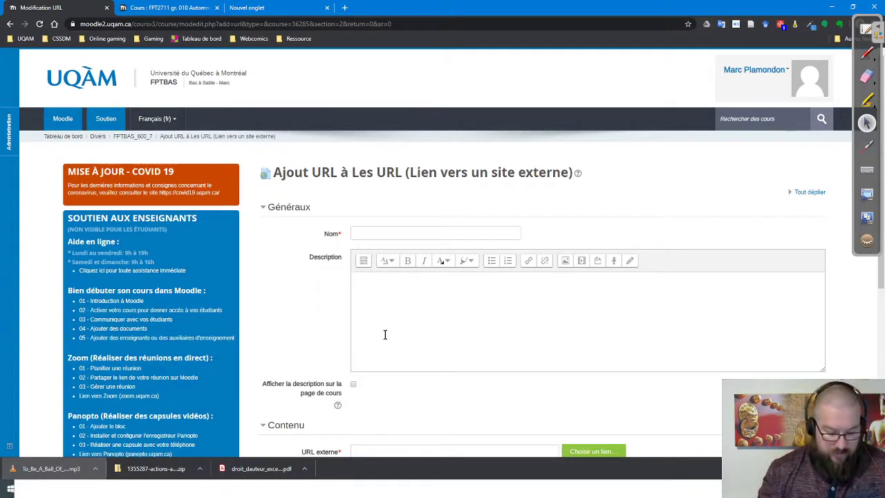
Examine the required Nom and URL externe fields in the new URL resource's form
mouse_move(313, 219)
mouse_down()
mouse_move(398, 243)
mouse_move(529, 242)
mouse_up()
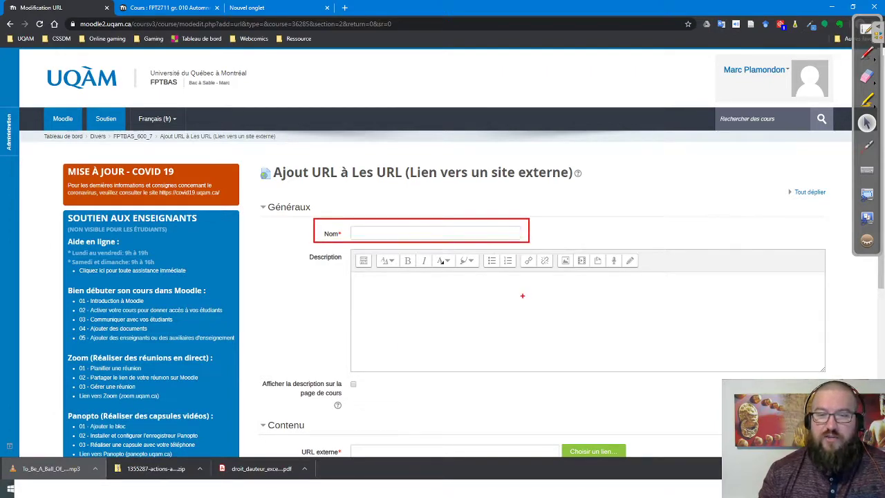
key(Escape)
scroll(521, 296, down, 3)
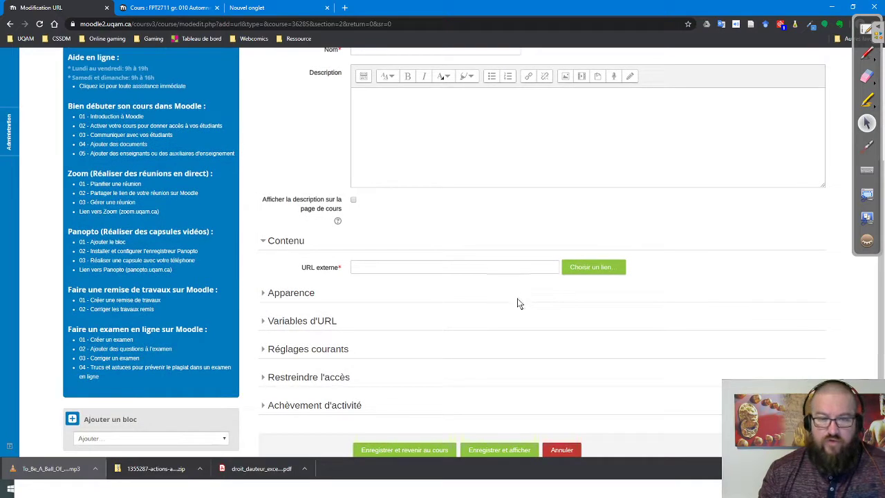
mouse_move(293, 254)
mouse_down()
mouse_move(373, 276)
mouse_move(561, 281)
mouse_up()
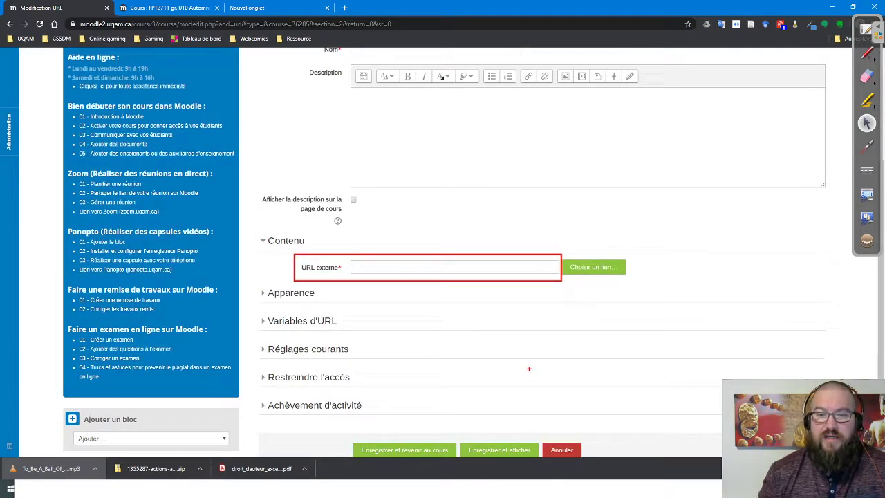
key(Escape)
Examine the Affichage options in the Apparence settings, especially Nouvelle fenêtre and Ouvrir, without changing the selection
scroll(448, 352, down, 1)
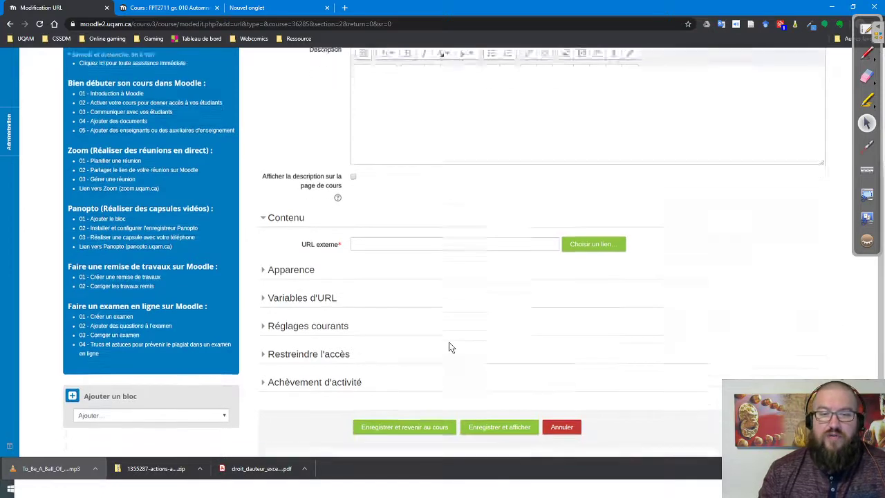
click(291, 247)
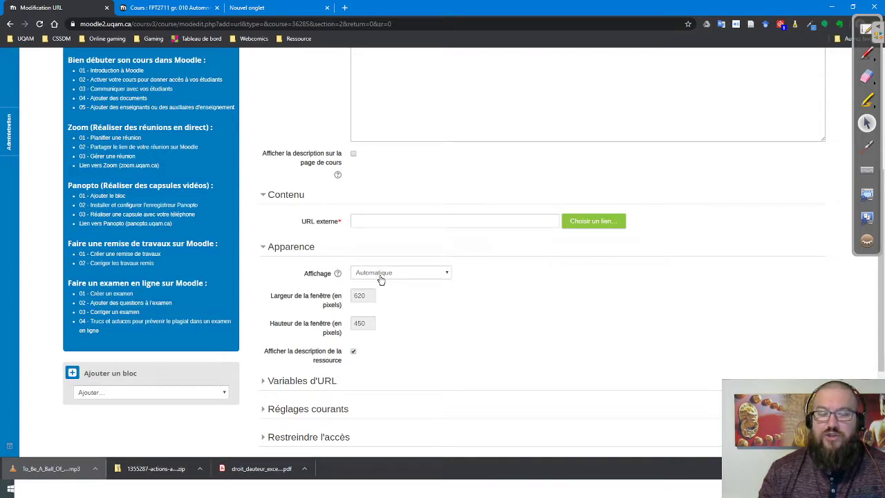
click(447, 275)
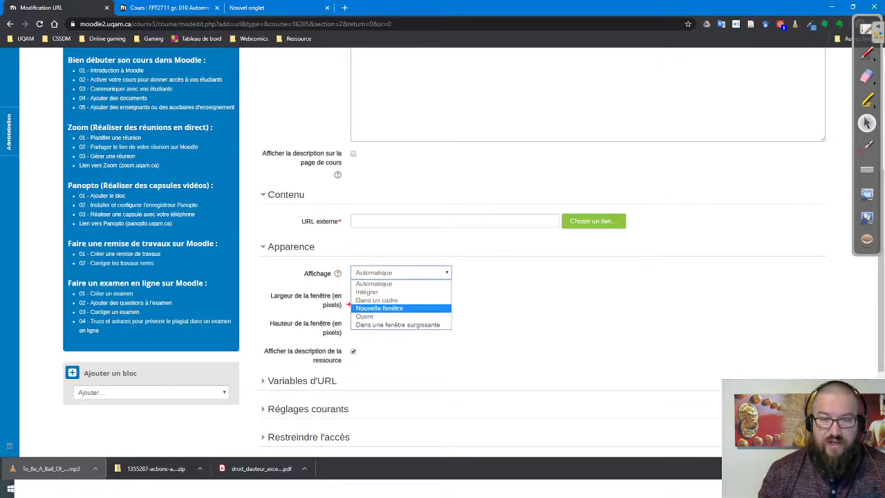
drag(349, 303, 452, 312)
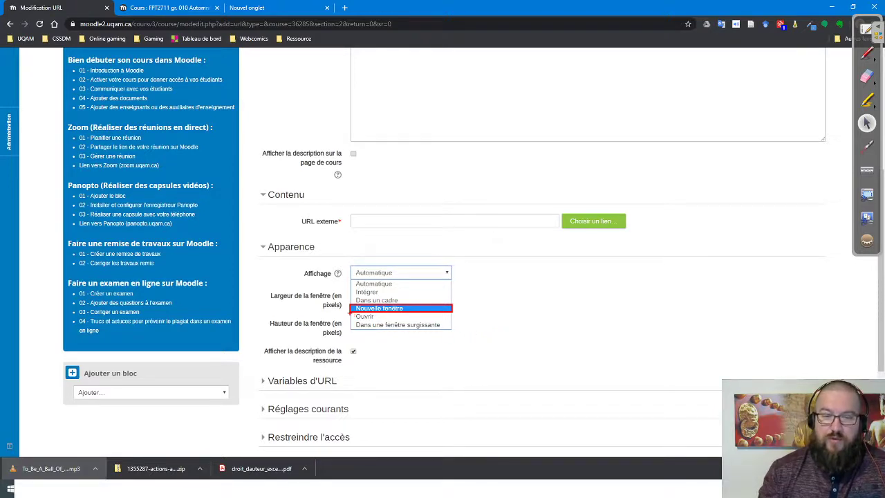
drag(349, 311, 451, 322)
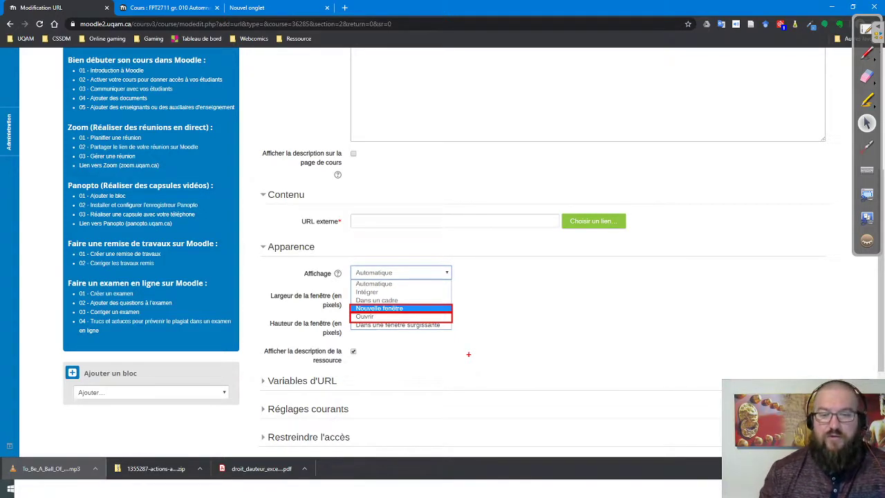
click(470, 341)
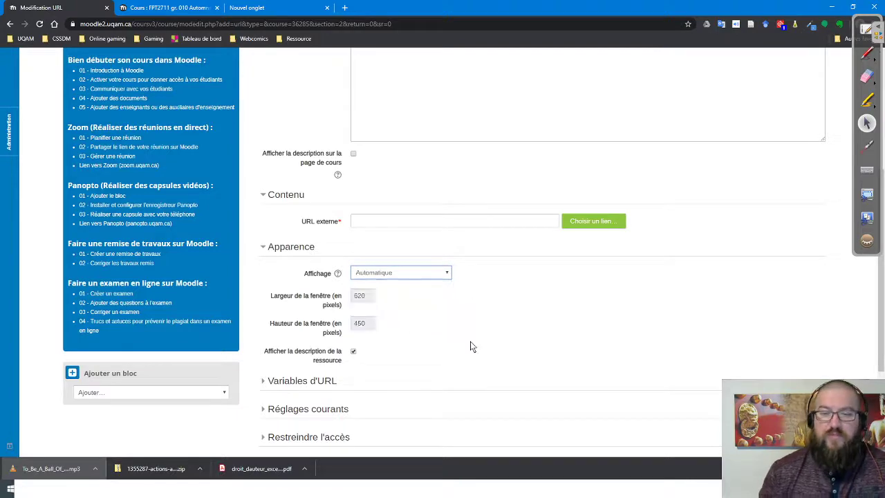
scroll(470, 344, down, 1)
scroll(470, 349, down, 1)
click(295, 153)
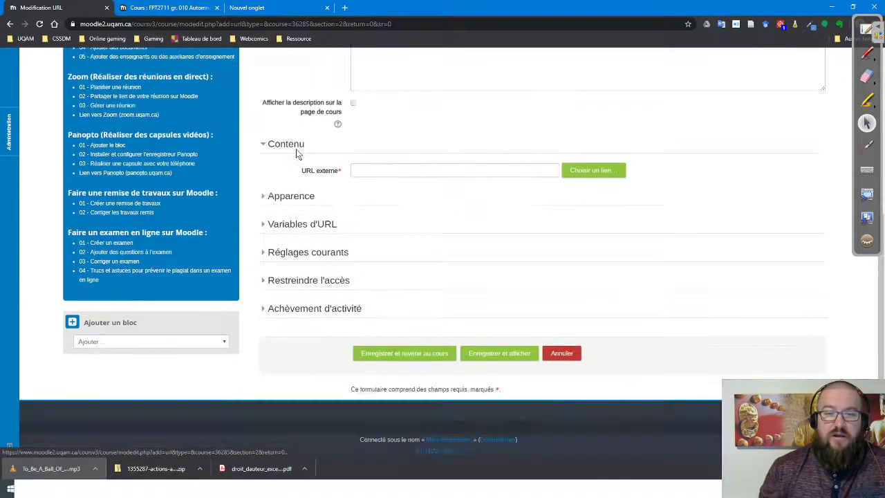
Review the URL resource's Variables d'URL, Réglages courants visibility options and Restreindre l'accès settings
click(310, 223)
scroll(309, 230, down, 1)
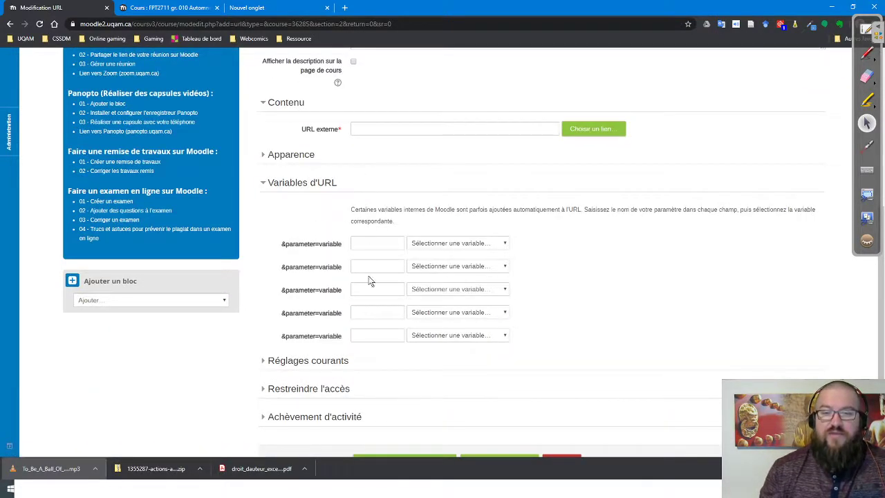
click(309, 183)
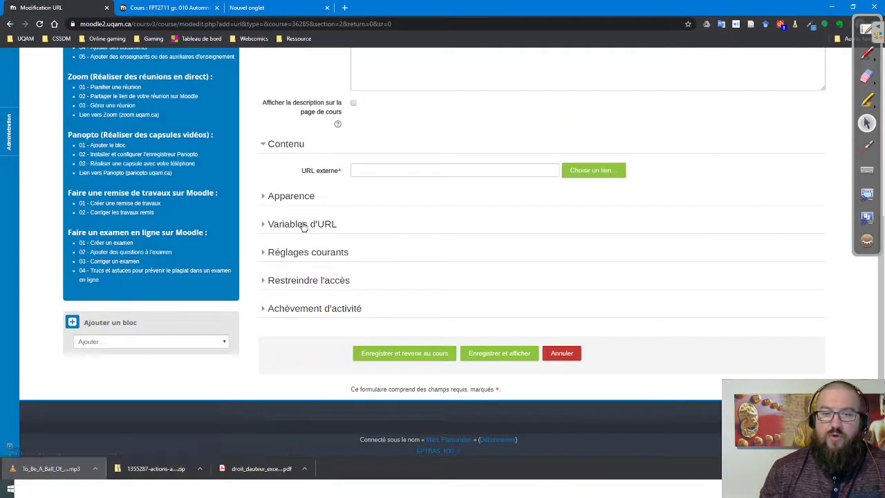
click(337, 259)
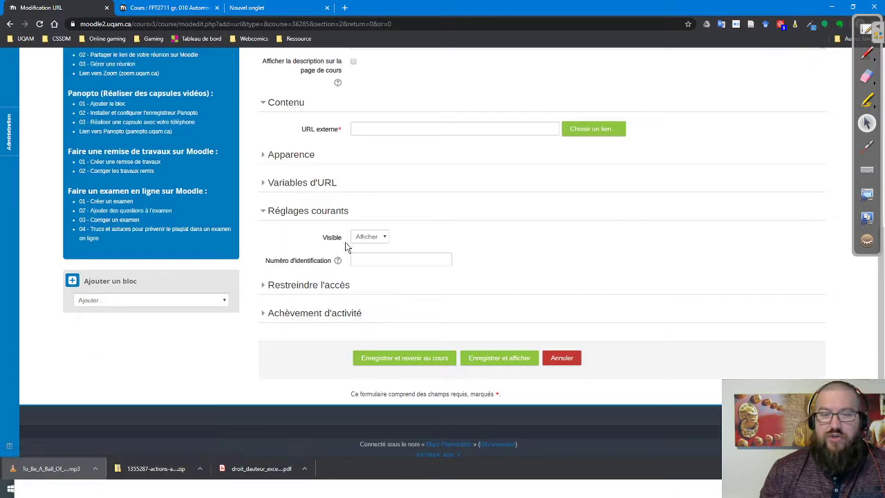
click(377, 237)
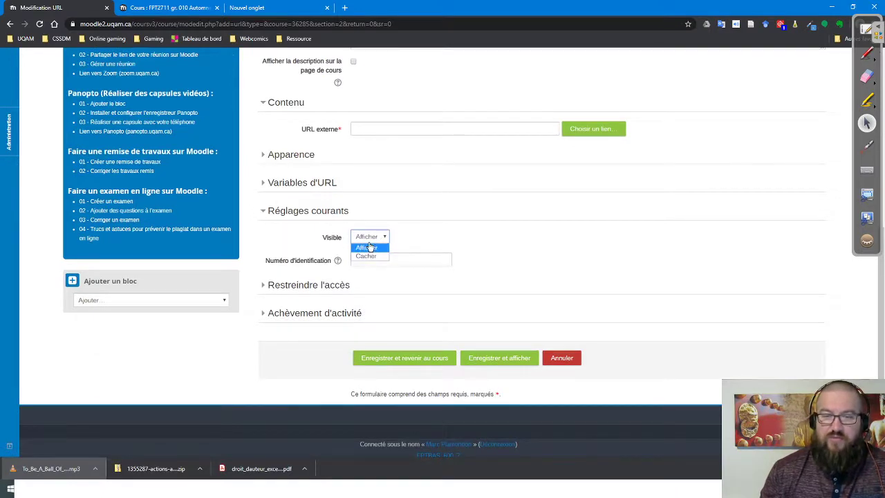
click(314, 215)
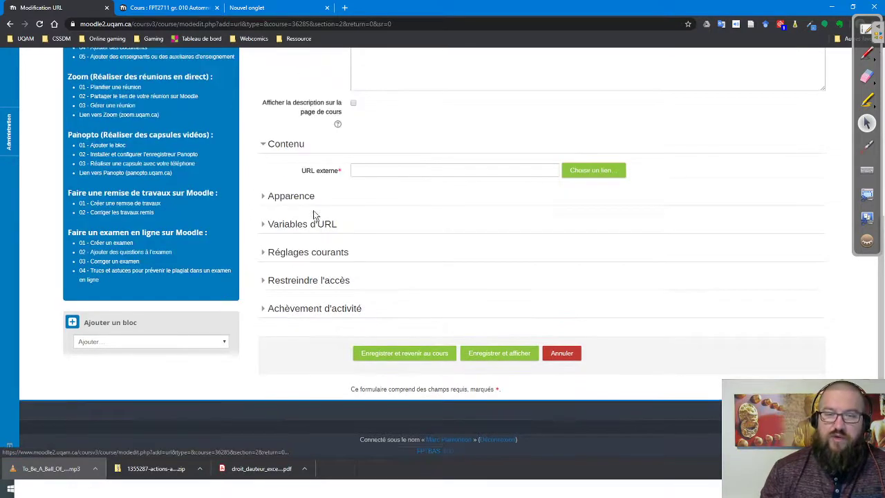
click(310, 281)
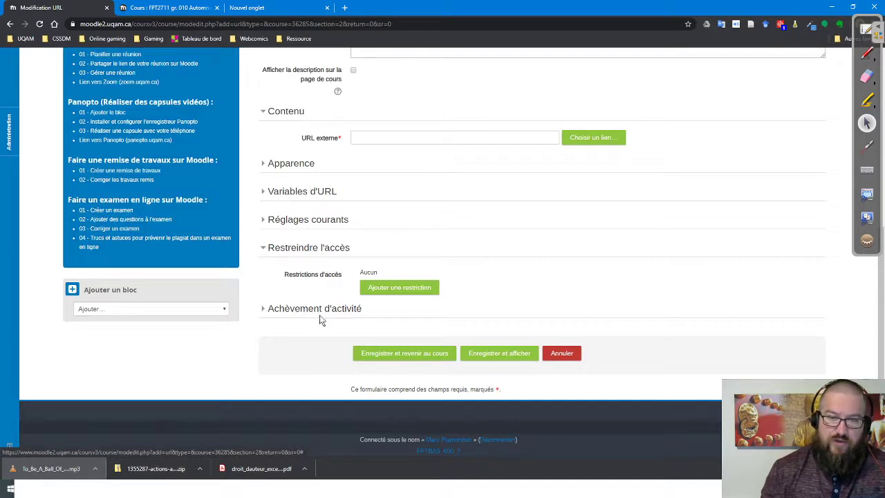
click(293, 247)
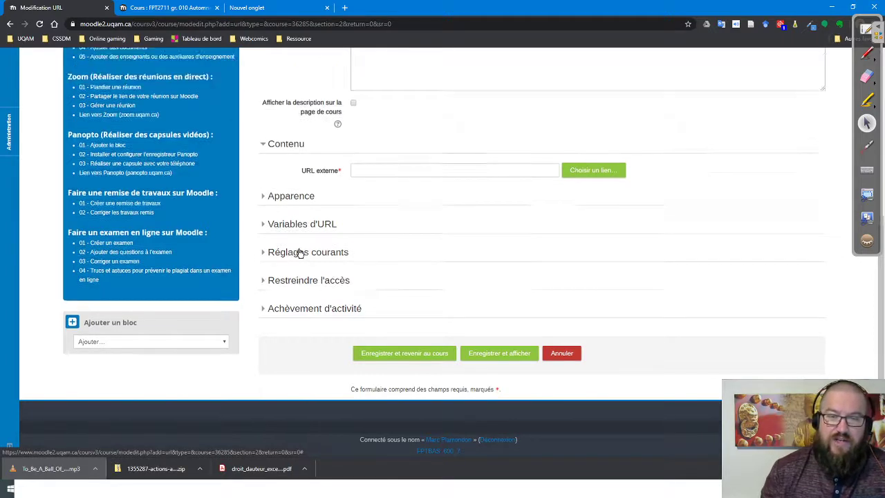
Set completion tracking to "Afficher l'activité comme terminée dès que les conditions sont remplies" and require students to view the activity
click(304, 308)
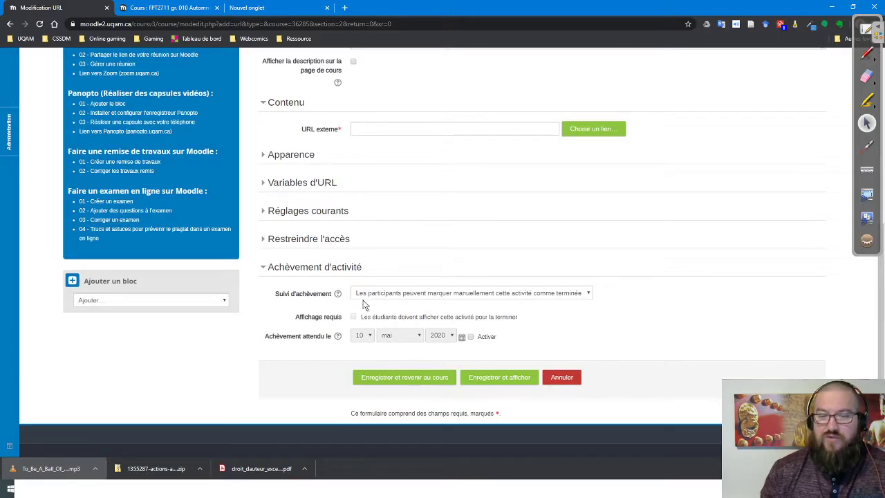
click(581, 300)
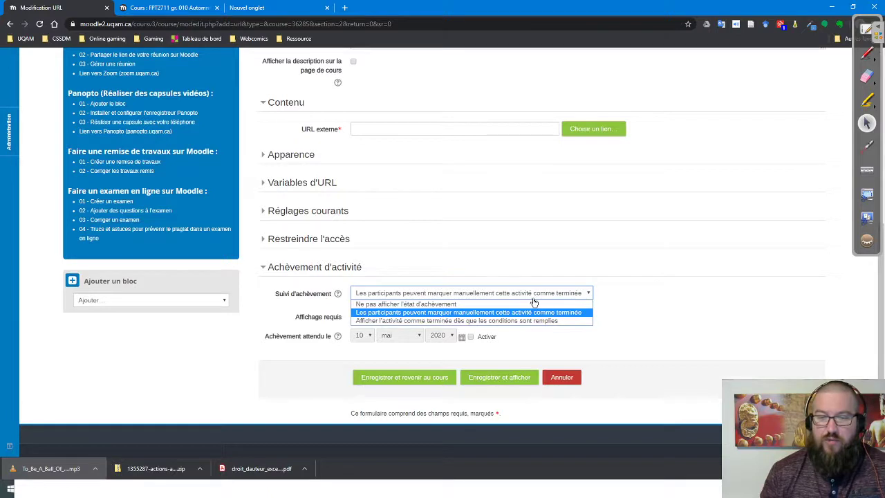
click(373, 320)
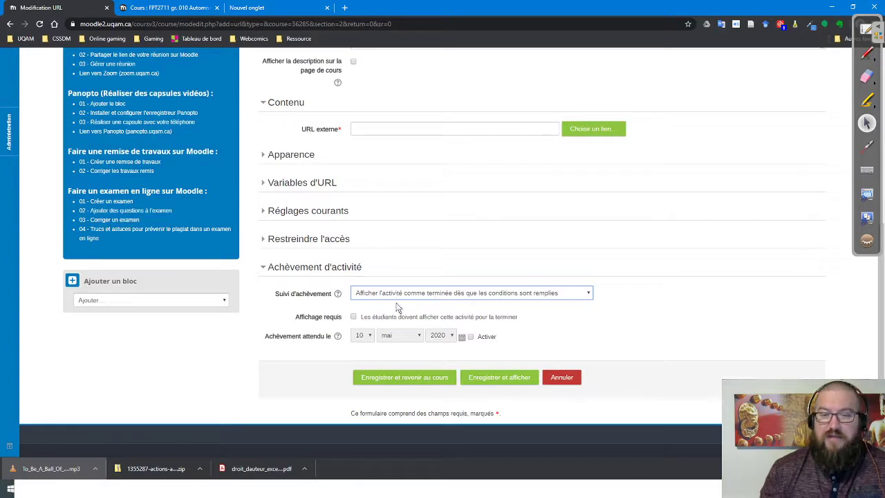
click(354, 318)
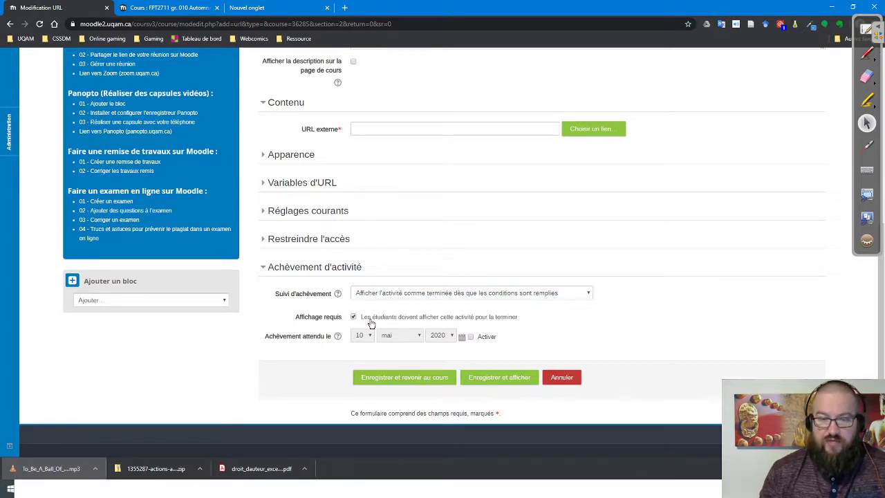
mouse_move(359, 312)
mouse_down()
mouse_move(373, 323)
mouse_move(523, 322)
mouse_up()
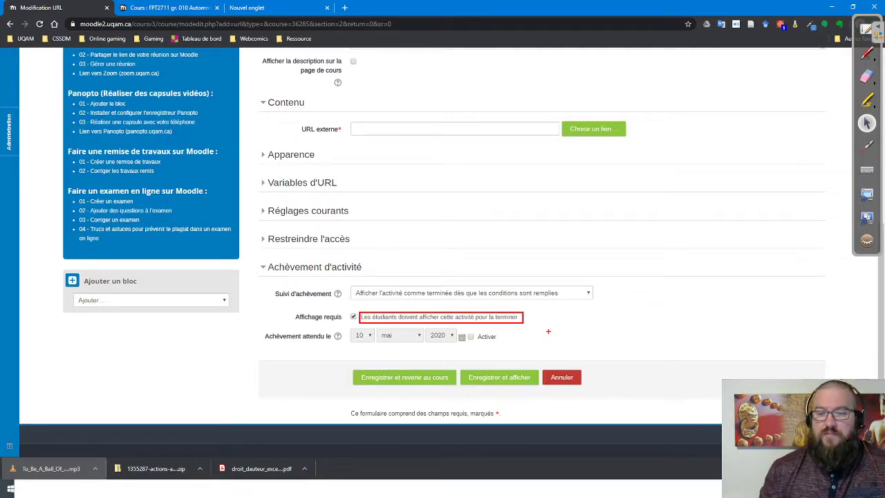
key(Escape)
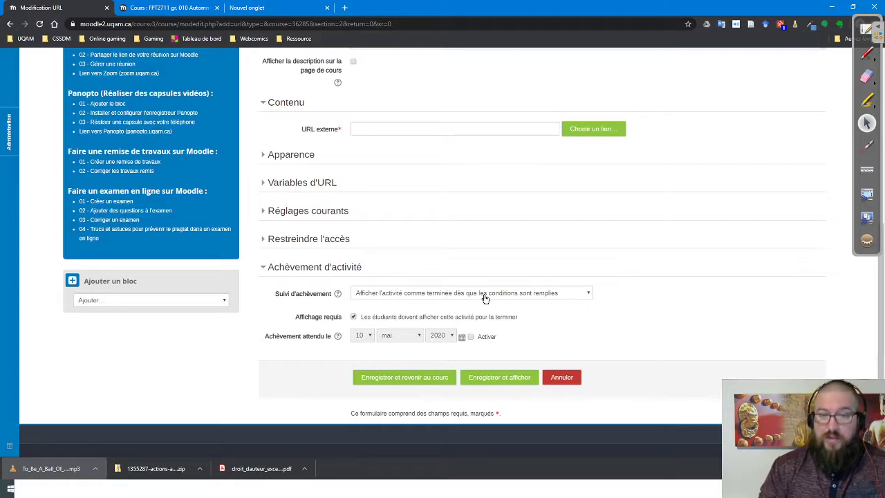
Switch to the OpenBoard whiteboard to show the page presenting Video 1 and Video 2
scroll(485, 297, up, 5)
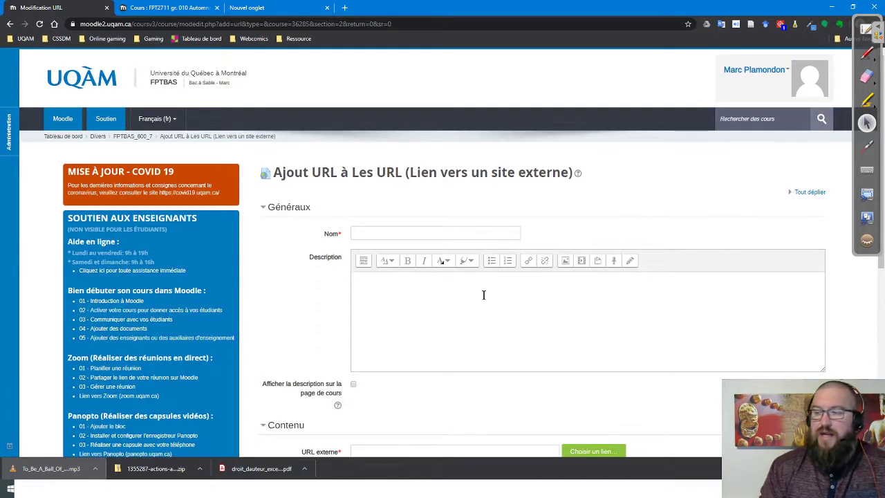
click(865, 31)
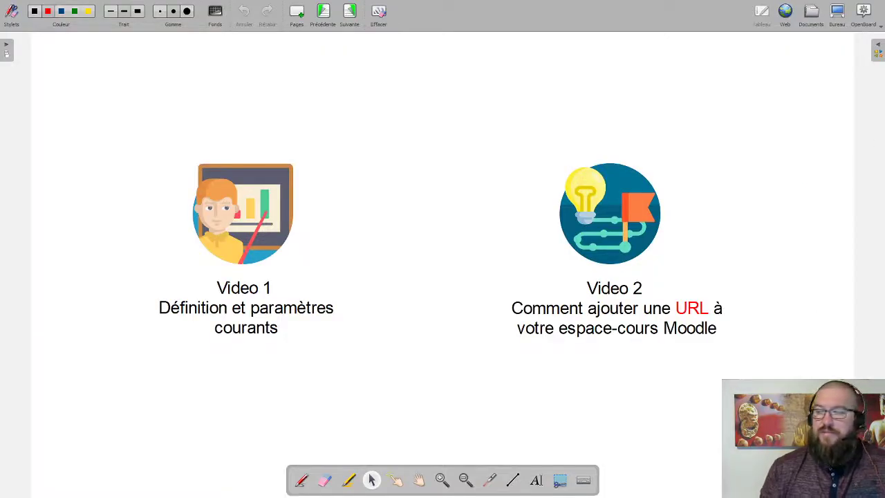